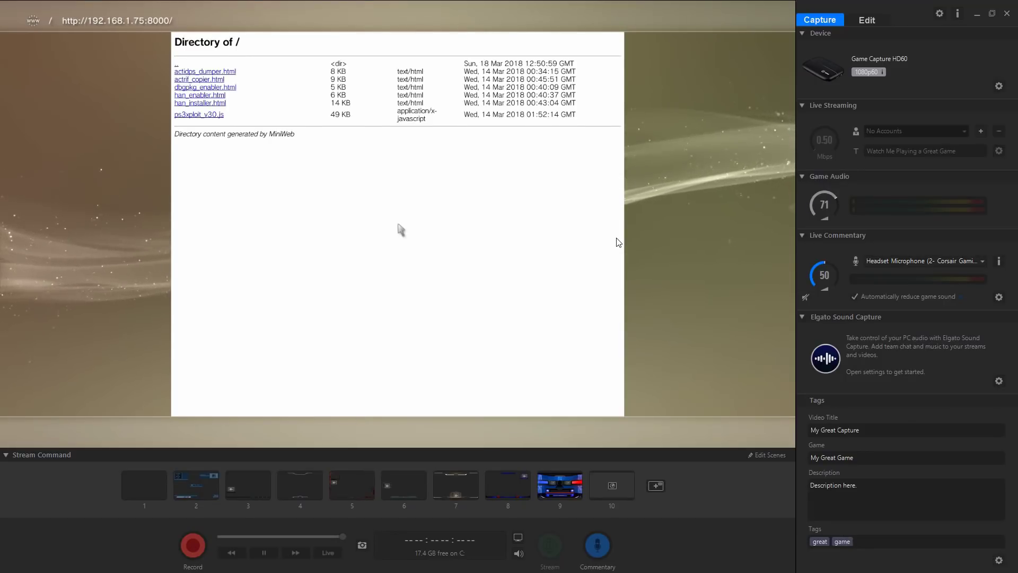
# Hide the sidebar beside the game capture preview
pyautogui.doubleClick(658, 201)
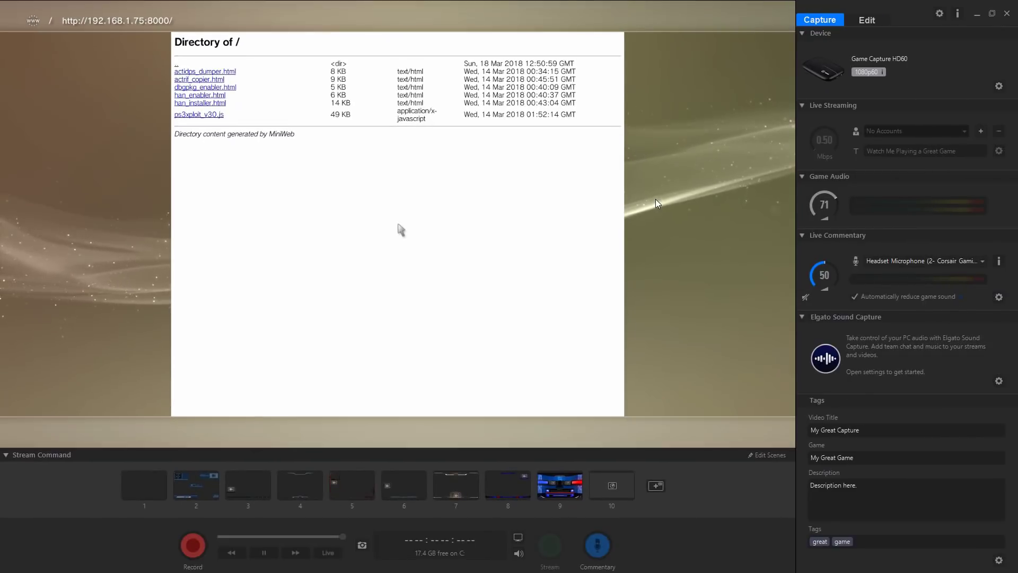
pyautogui.rightClick(658, 203)
pyautogui.click(676, 218)
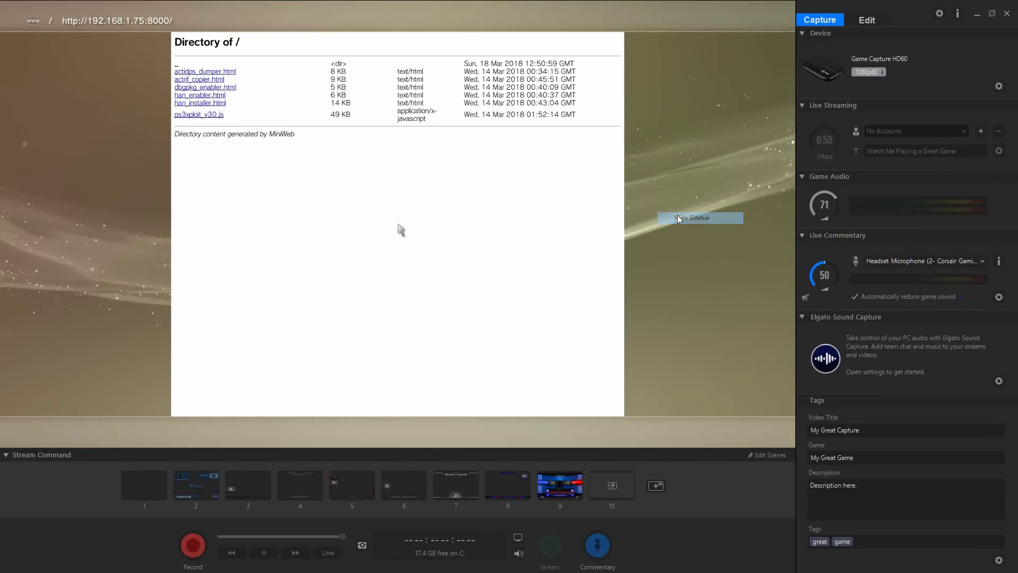
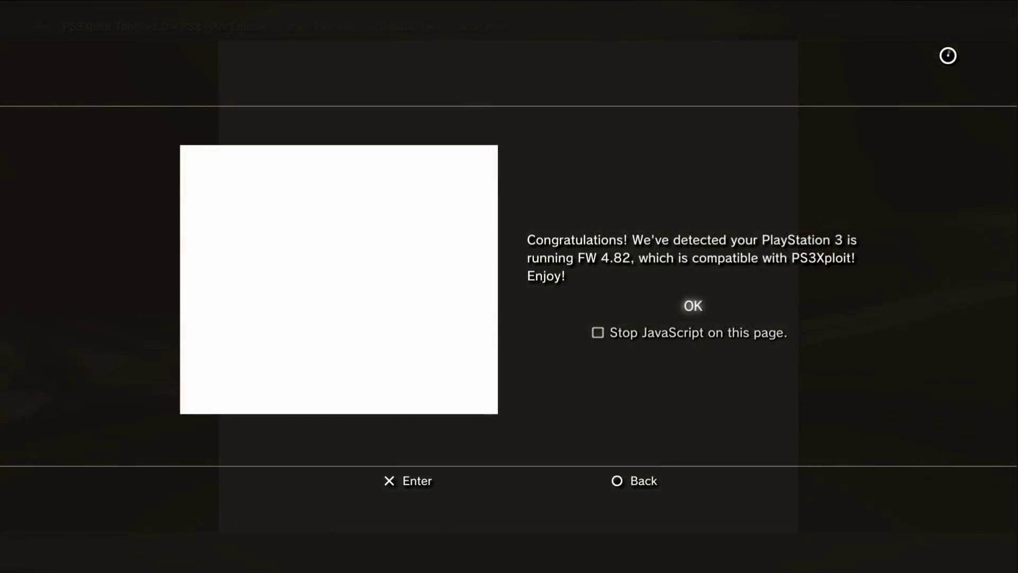
# Dismiss the firmware compatibility alert on the PS3 HAN Enabler page, leaving JavaScript allowed
pyautogui.press('Return')
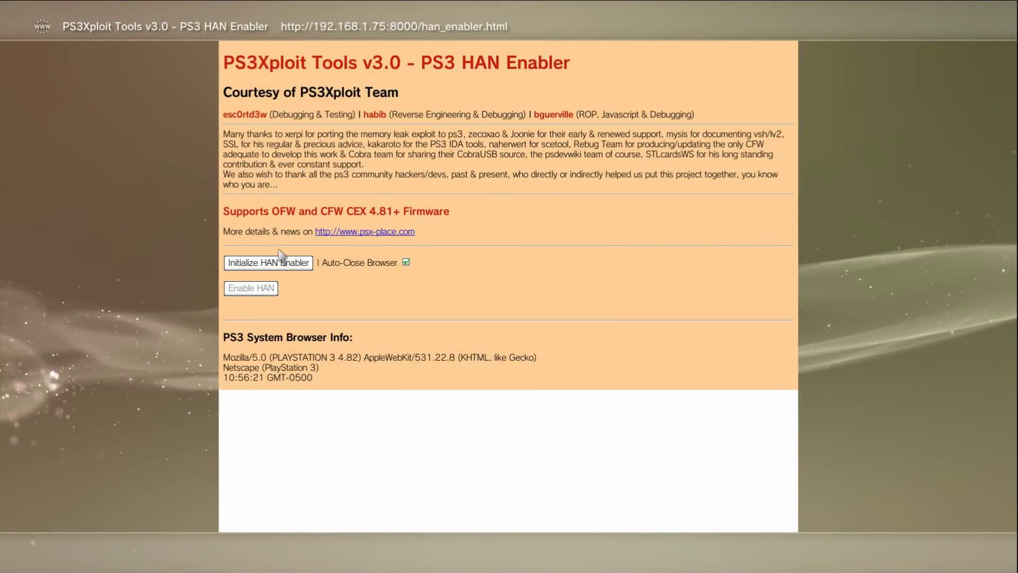
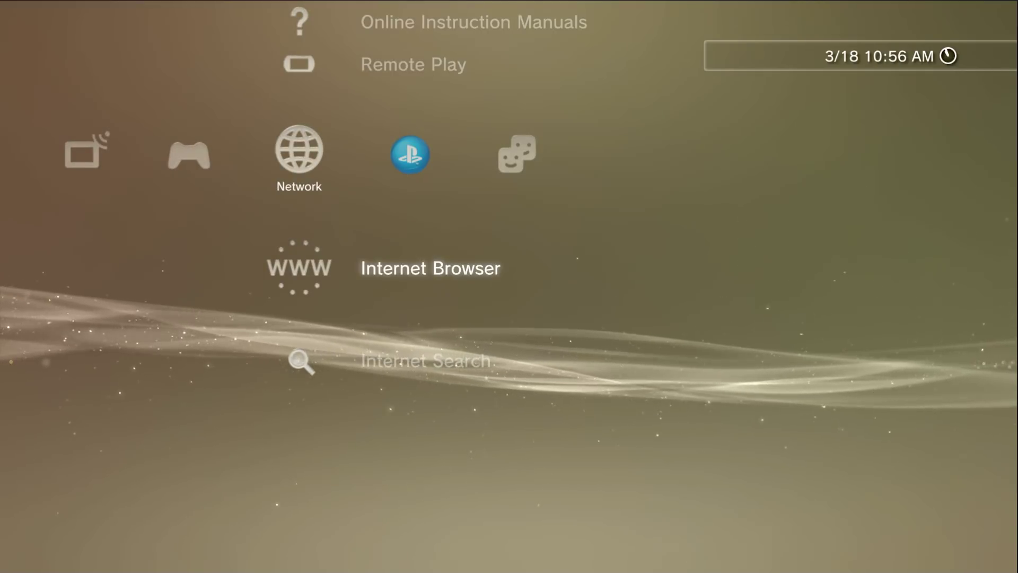
# Open Install Package Files inside the Game category's Package Manager
pyautogui.press('Down')
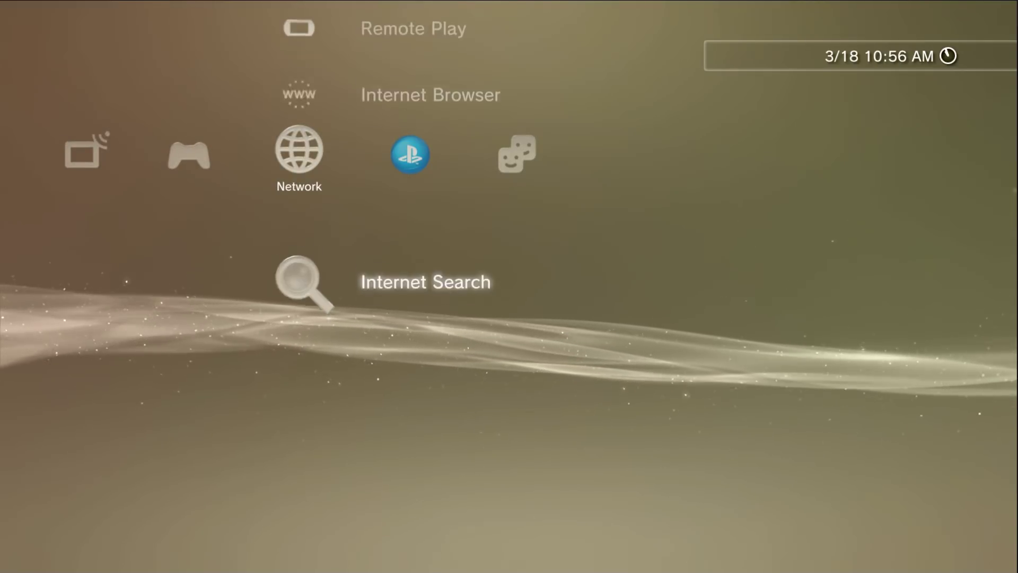
pyautogui.press('Left')
pyautogui.press('Down')
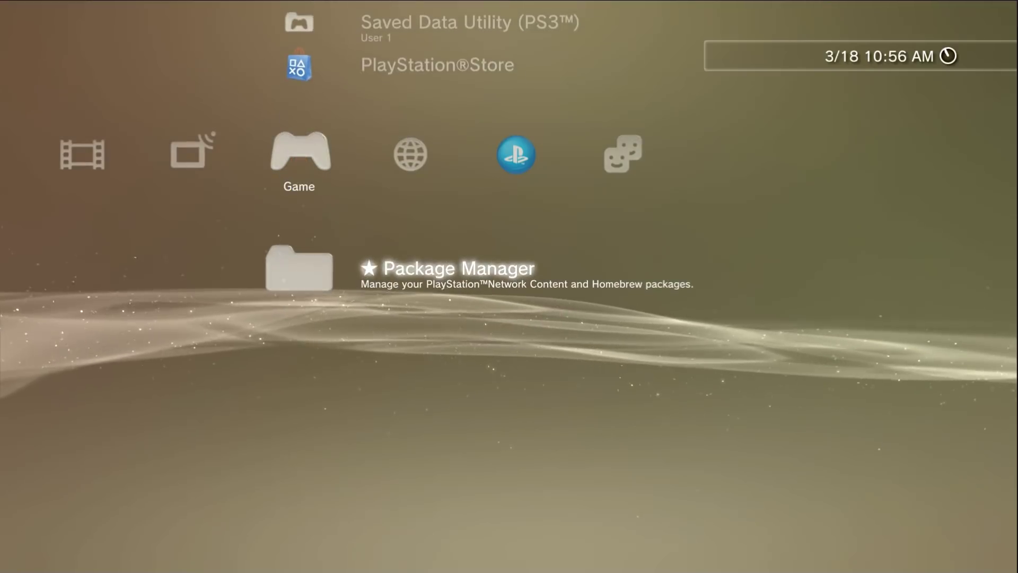
pyautogui.press('Return')
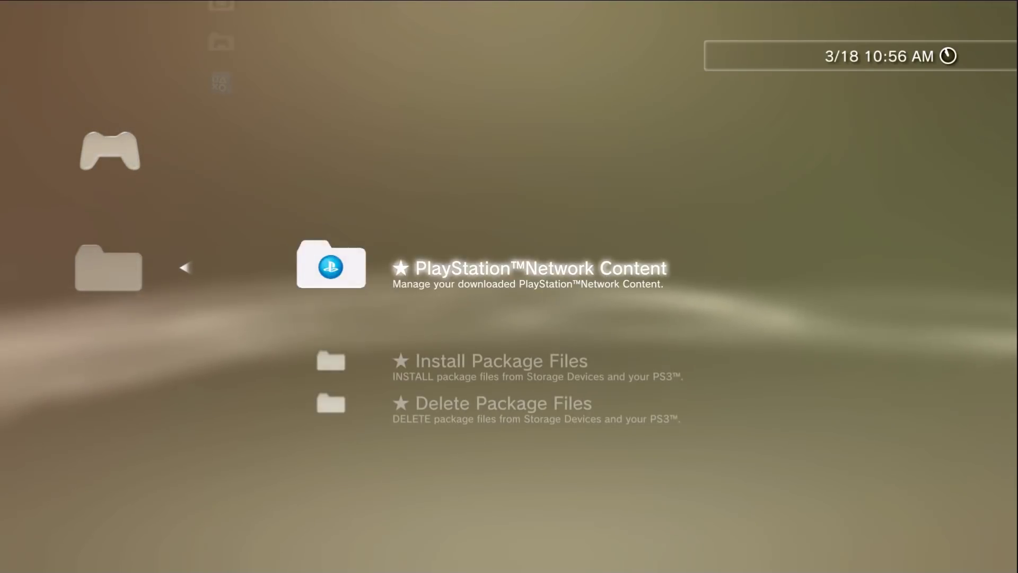
pyautogui.press('Down')
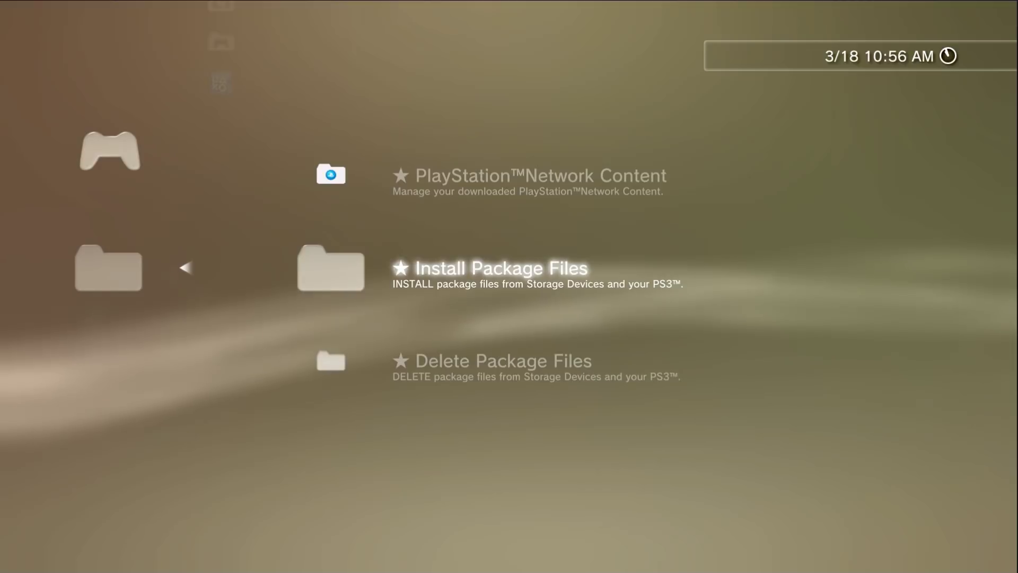
pyautogui.press('Return')
# Install the game package from the Standard location, the root of the storage device, and leave the installer
pyautogui.press('Down')
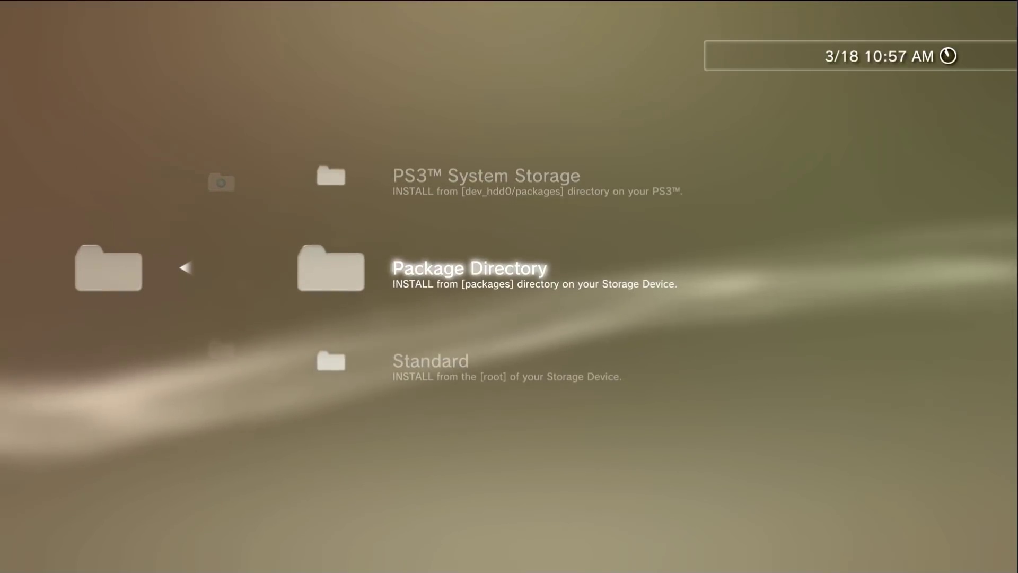
pyautogui.press('Down')
pyautogui.press('Return')
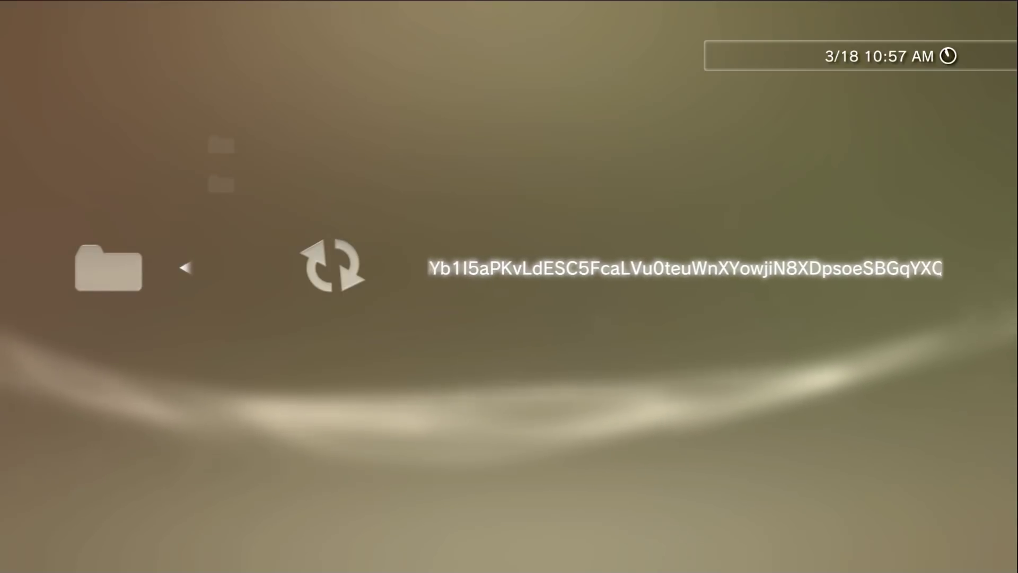
pyautogui.press('Return')
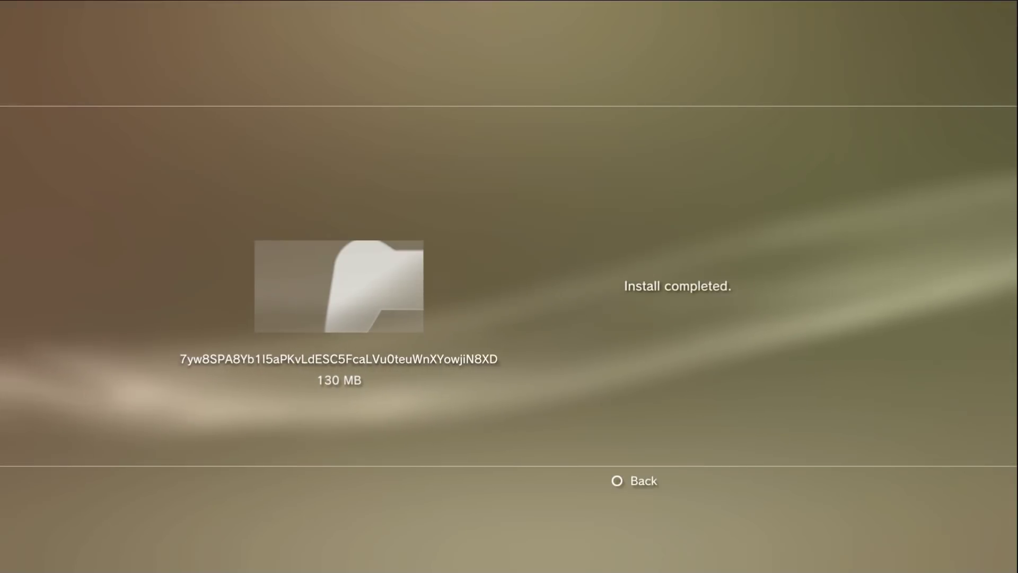
pyautogui.press('Escape')
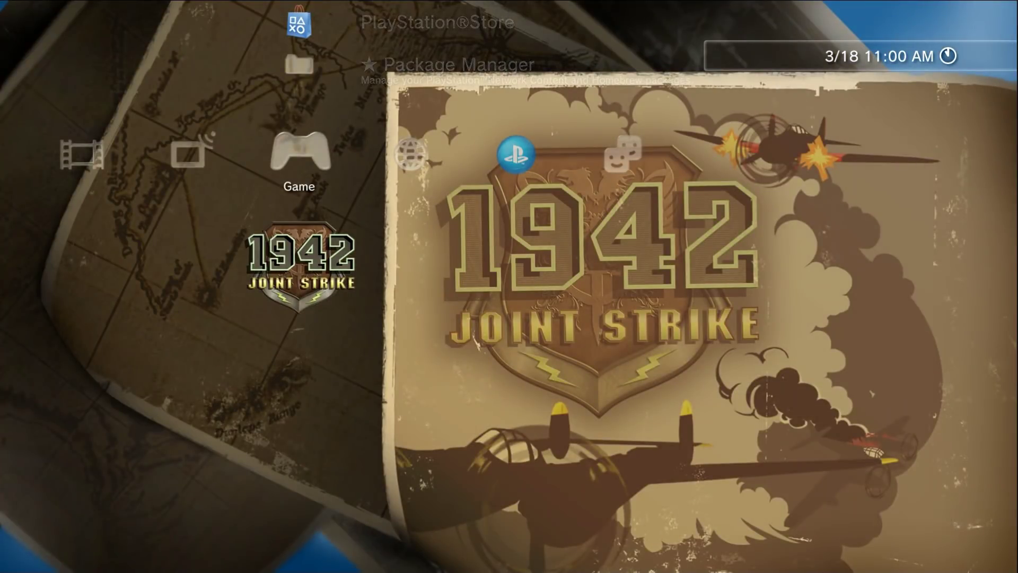
# Go from the installed game to the Network category and launch the Internet Browser
pyautogui.press('Up')
pyautogui.press('Up')
pyautogui.press('Right')
pyautogui.press('Up')
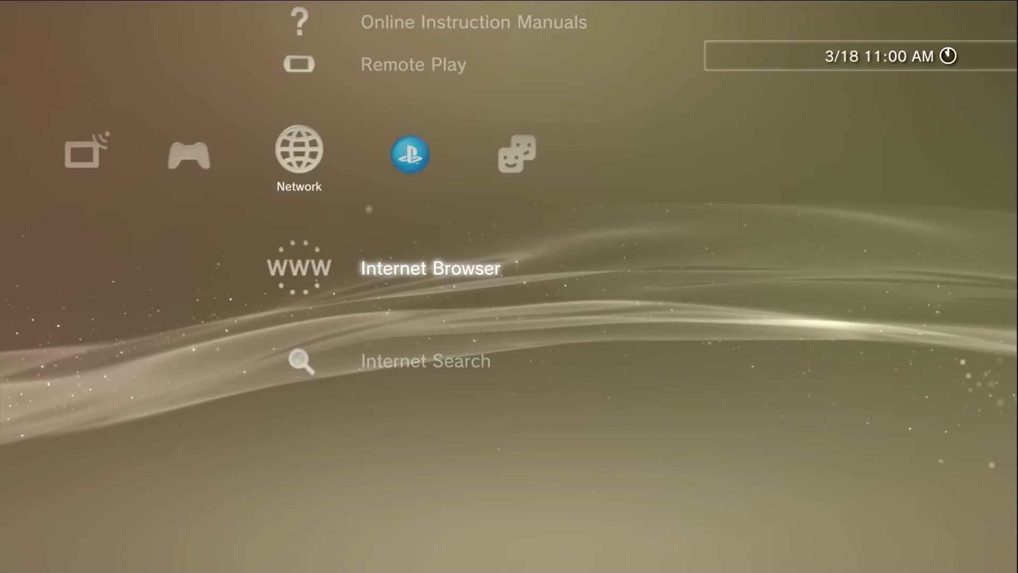
pyautogui.press('Return')
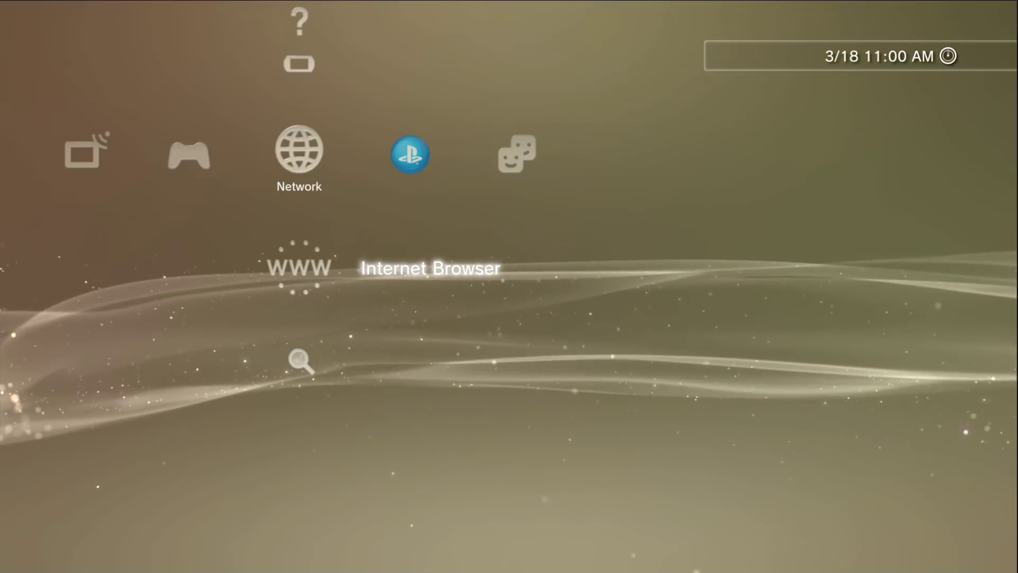
pyautogui.press('Return')
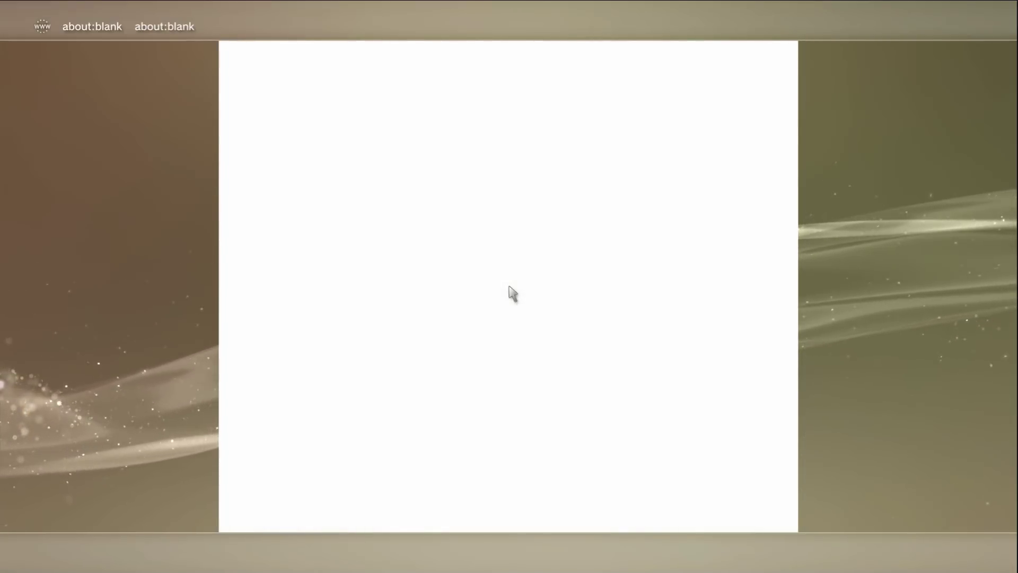
# Start entering a web address and clear the existing about:blank text
pyautogui.hotkey('ctrl', 'l')
pyautogui.press('BackSpace')
pyautogui.press('BackSpace')
pyautogui.press('BackSpace')
pyautogui.press('BackSpace')
pyautogui.press('BackSpace')
pyautogui.press('BackSpace')
pyautogui.press('BackSpace')
pyautogui.press('BackSpace')
pyautogui.press('BackSpace')
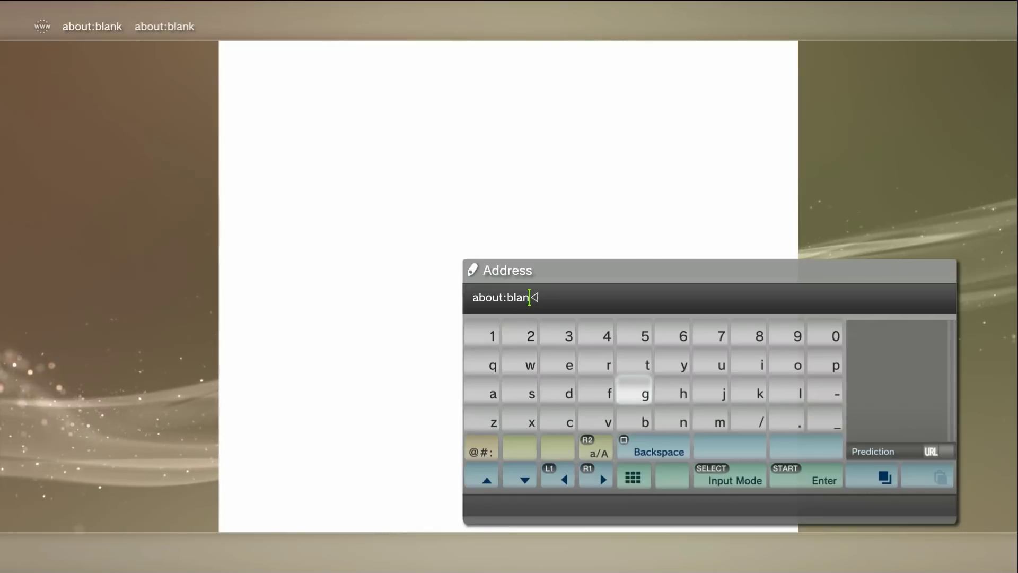
pyautogui.press('BackSpace')
pyautogui.press('BackSpace')
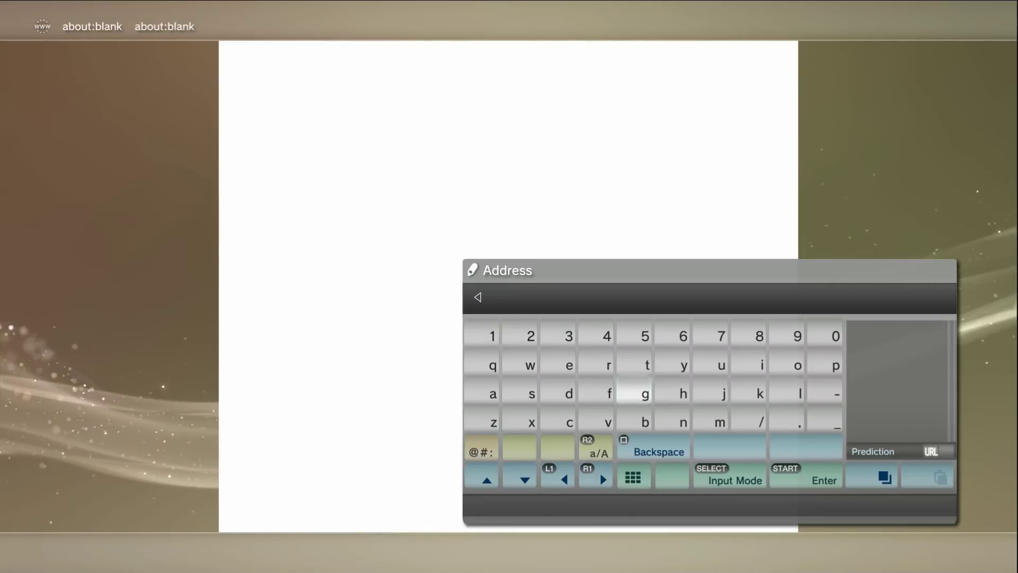
# Load the MiniWeb server directory at 192.168.1.75:8000 using the suggested address
pyautogui.press('Left')
pyautogui.press('Left')
pyautogui.press('Left')
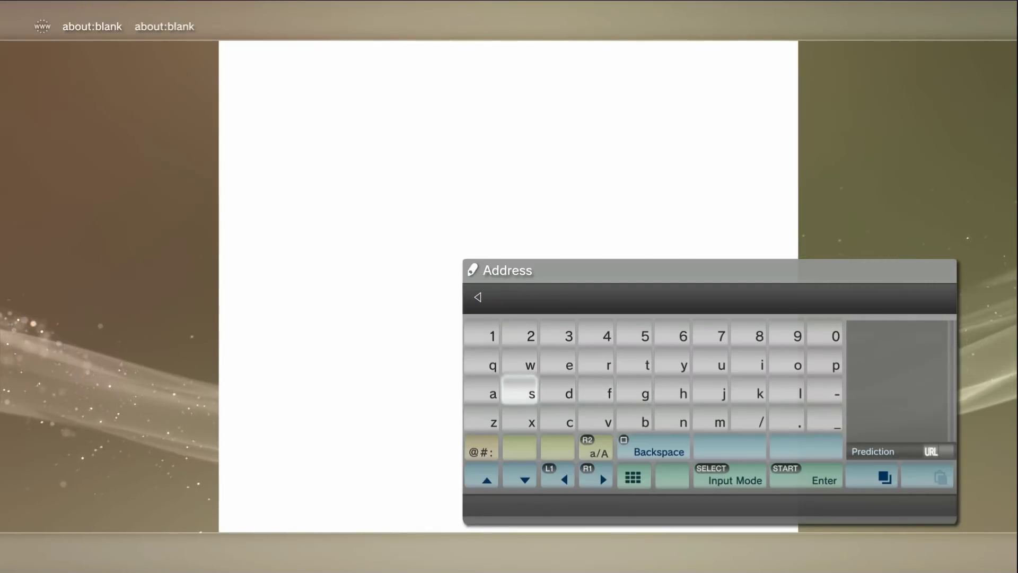
pyautogui.press('Left')
pyautogui.press('Up')
pyautogui.press('Up')
pyautogui.write('1')
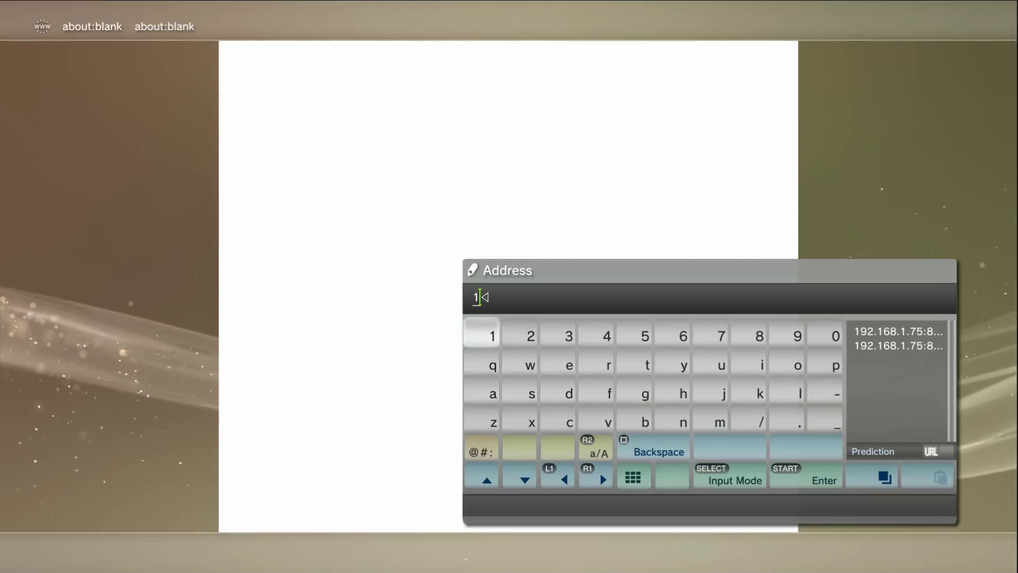
pyautogui.press('Return')
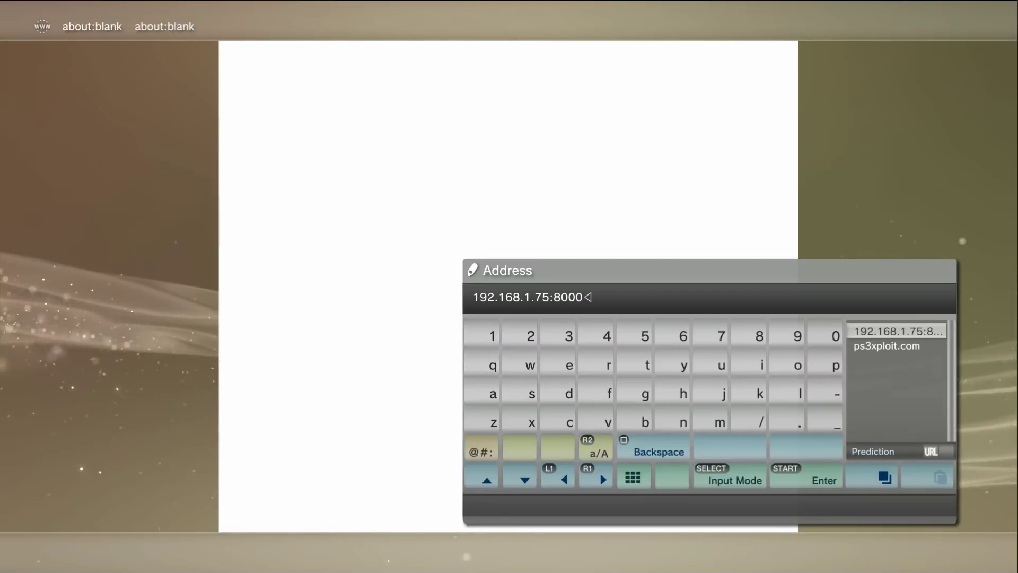
pyautogui.press('Return')
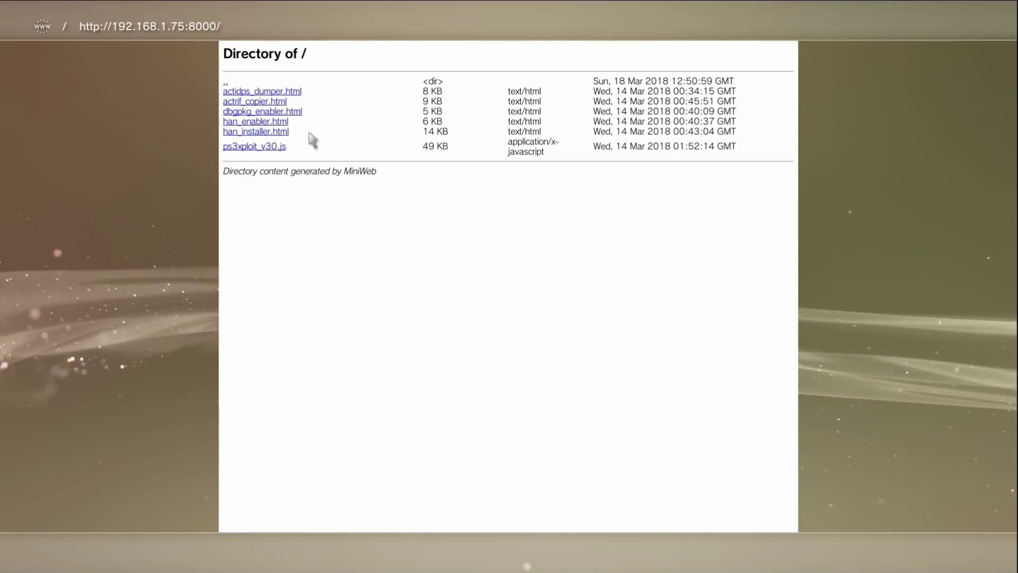
# Open actrif_copier.html from the directory and dismiss the firmware compatibility alert, leaving JavaScript allowed
pyautogui.click(282, 103)
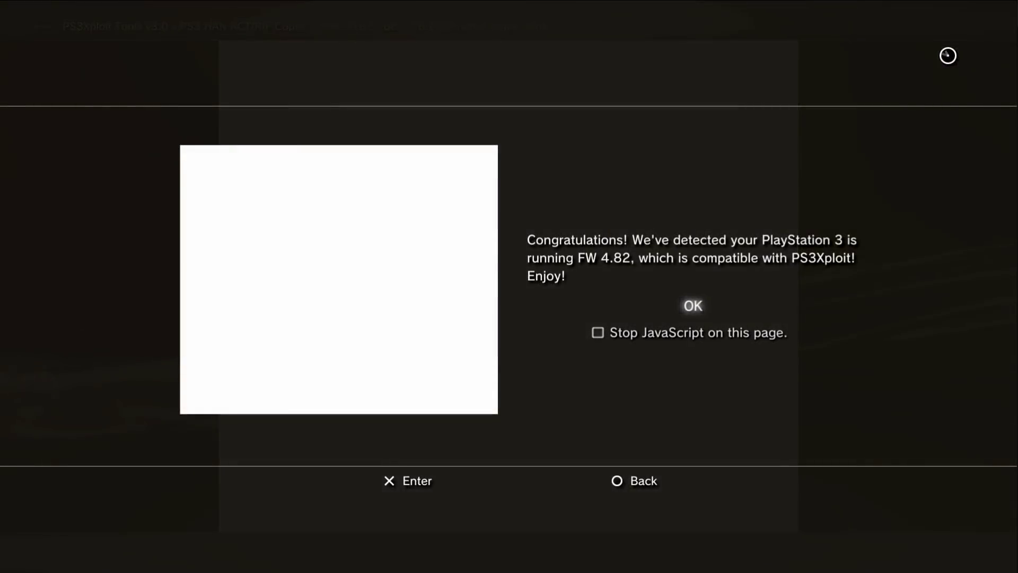
pyautogui.press('Return')
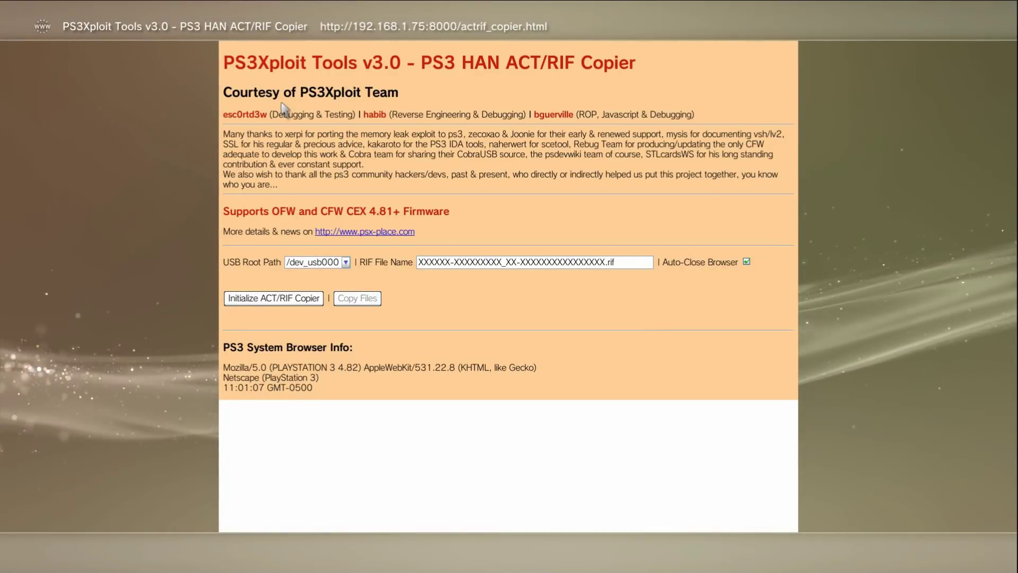